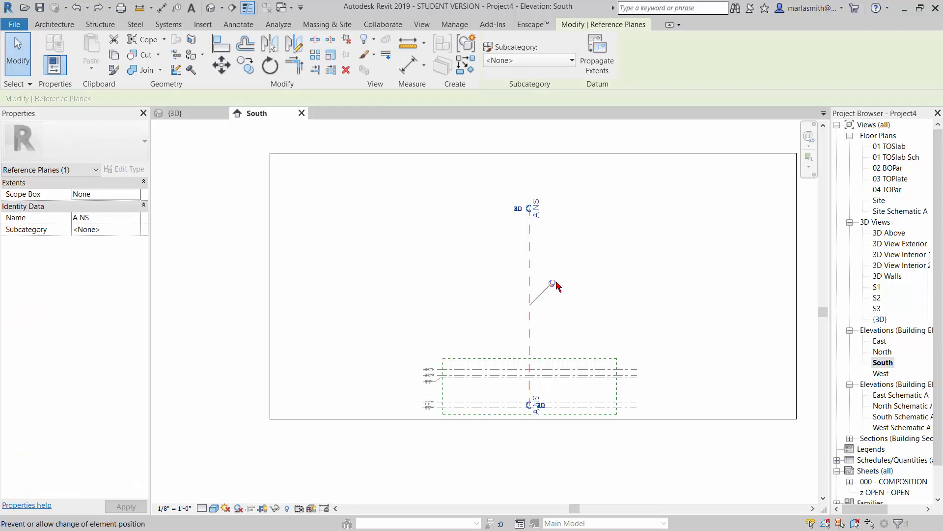
Step: Lower both ends of reference plane A NS in the South elevation so it extends slightly above and below the smaller scope box
drag(535, 408, 534, 431)
drag(532, 215, 532, 342)
click(614, 300)
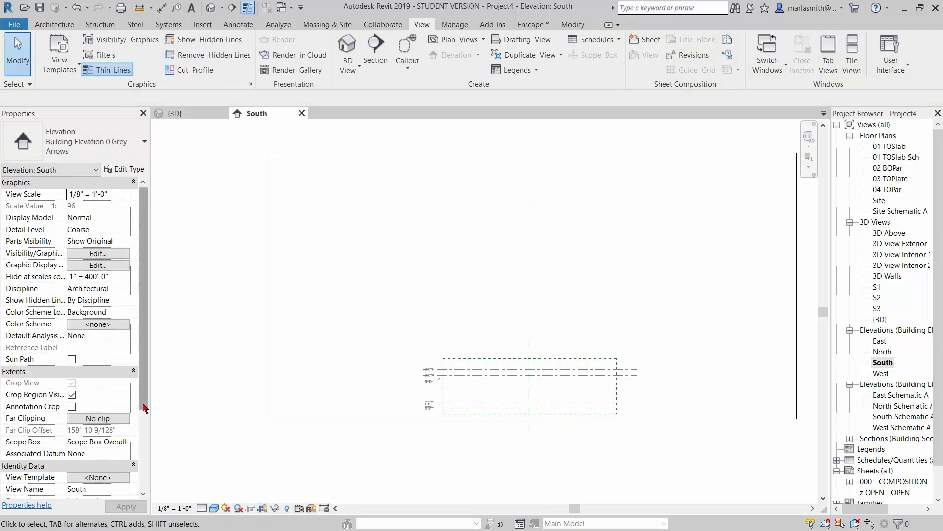
Step: Set the South elevation's scope box to None and turn off its view cropping and crop region
click(126, 442)
click(126, 442)
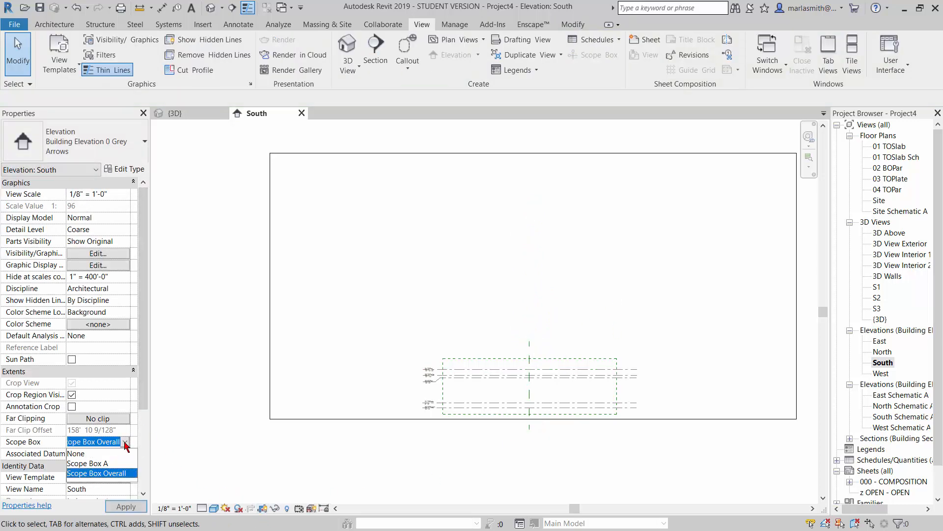
click(78, 453)
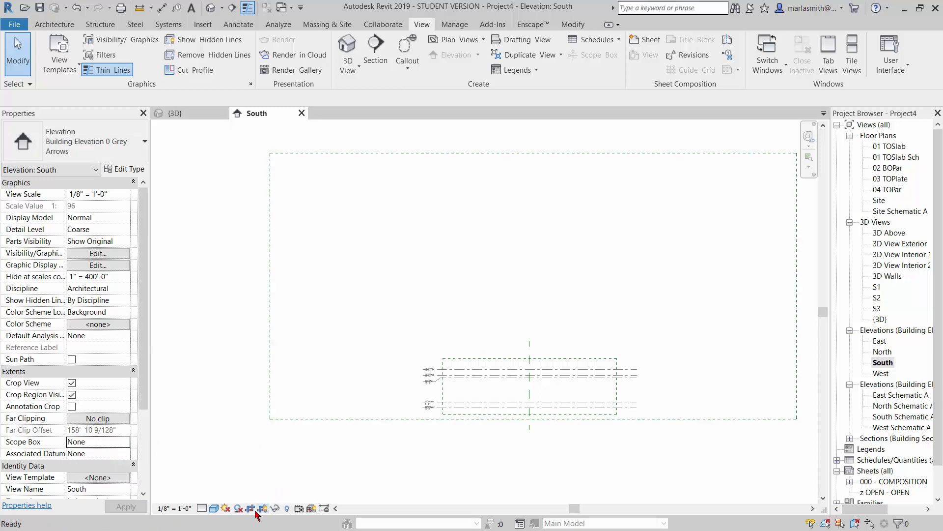
click(250, 509)
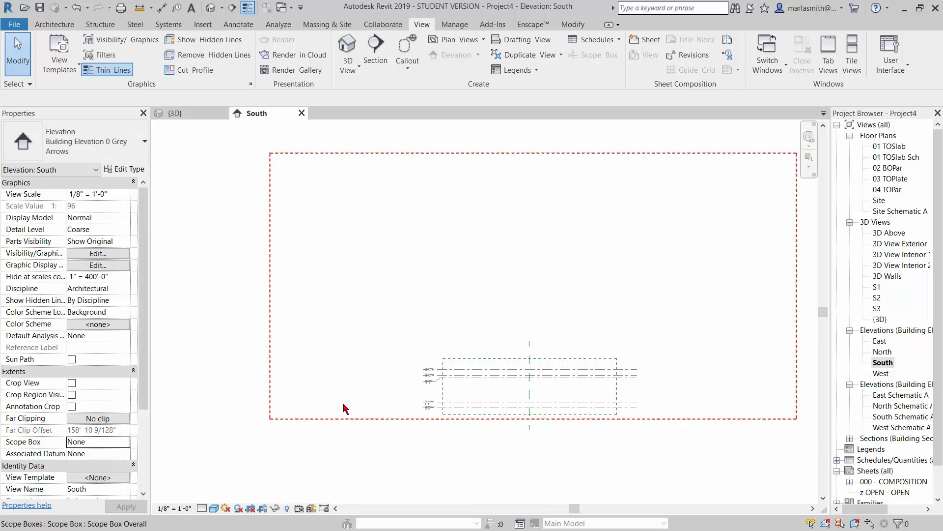
scroll(426, 276, down, 1)
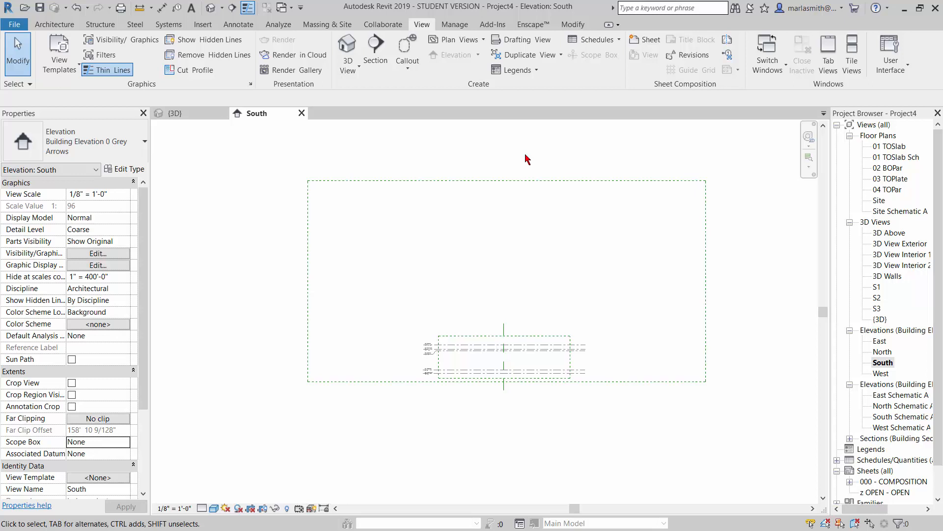
Step: Create a structural plan view for level 01 TOSlab and expand the Structural Plans group in the project browser
click(484, 40)
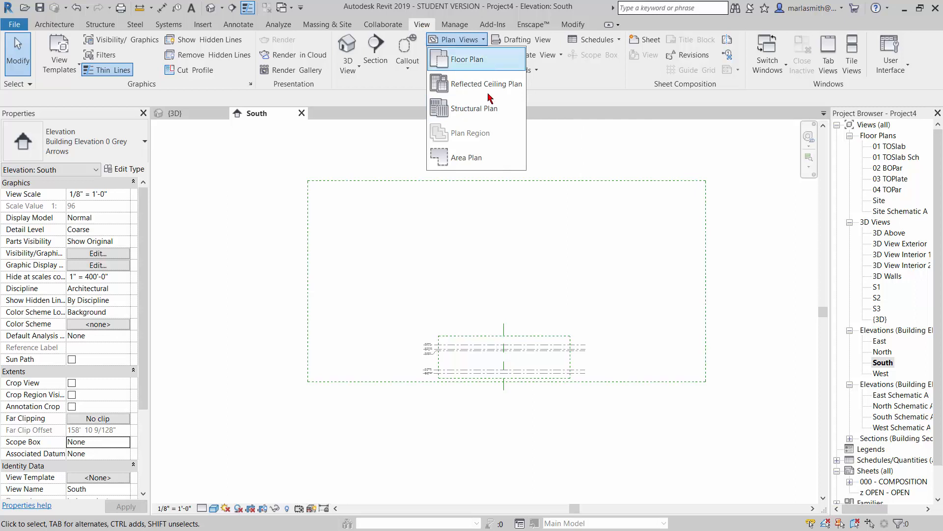
click(489, 110)
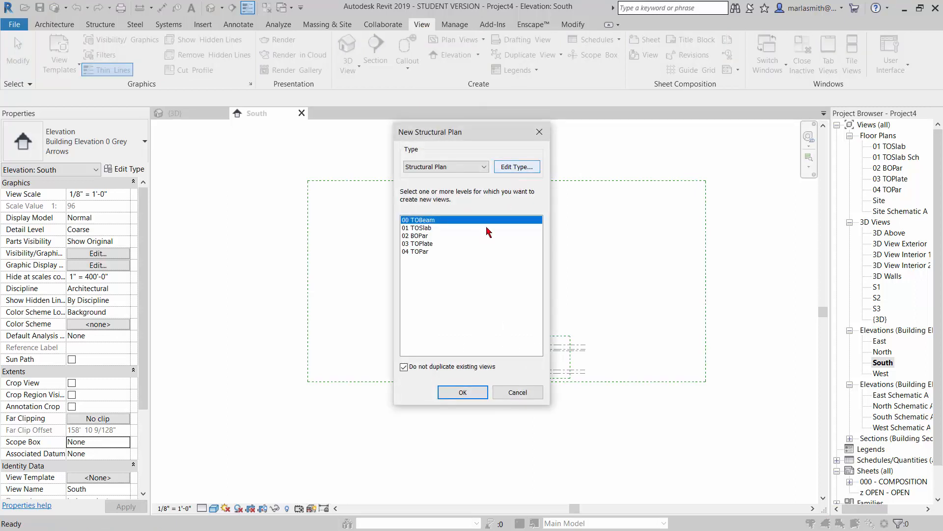
click(424, 228)
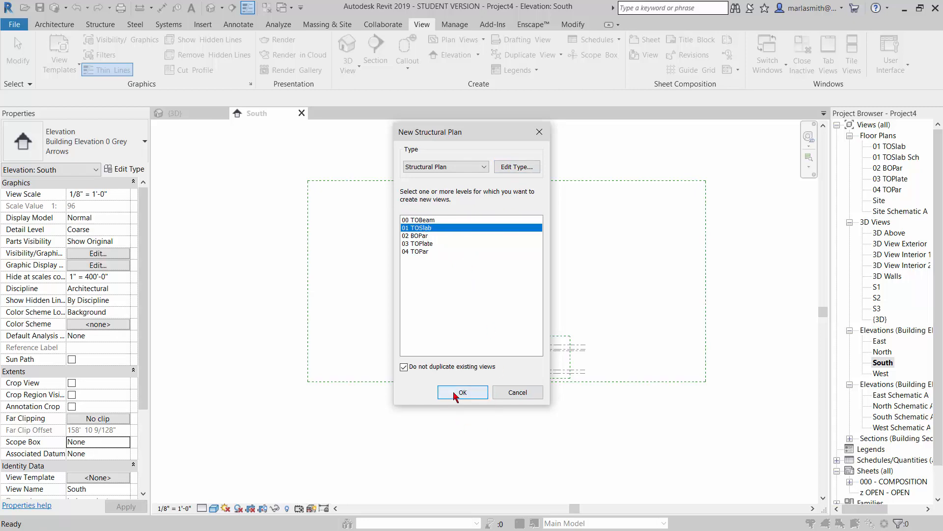
click(457, 394)
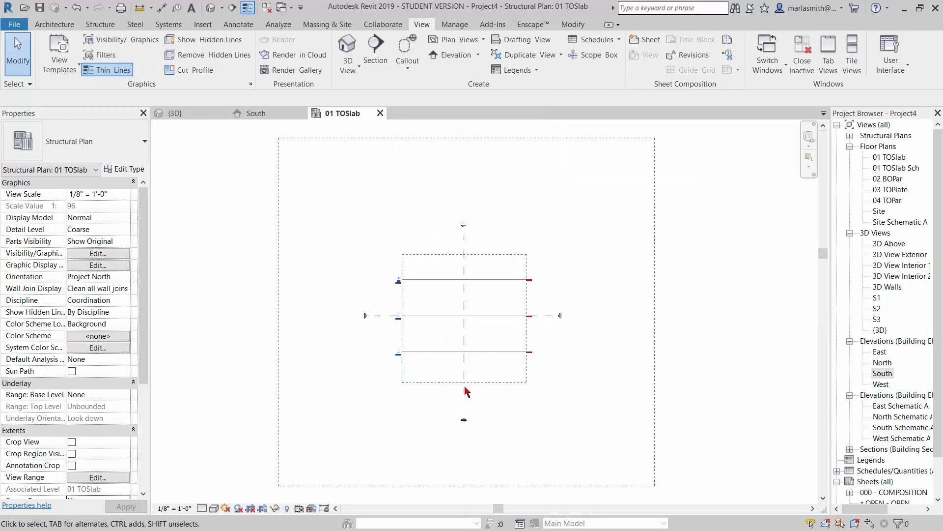
click(850, 136)
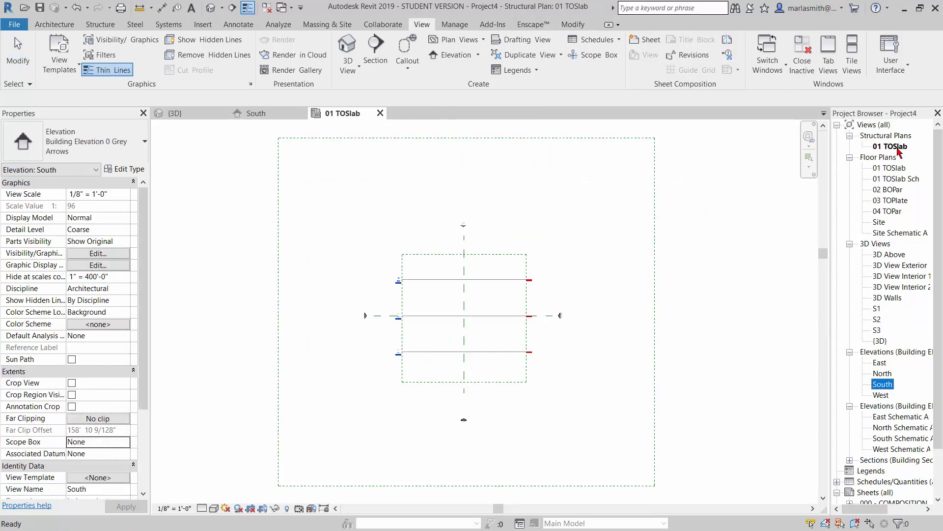
click(580, 268)
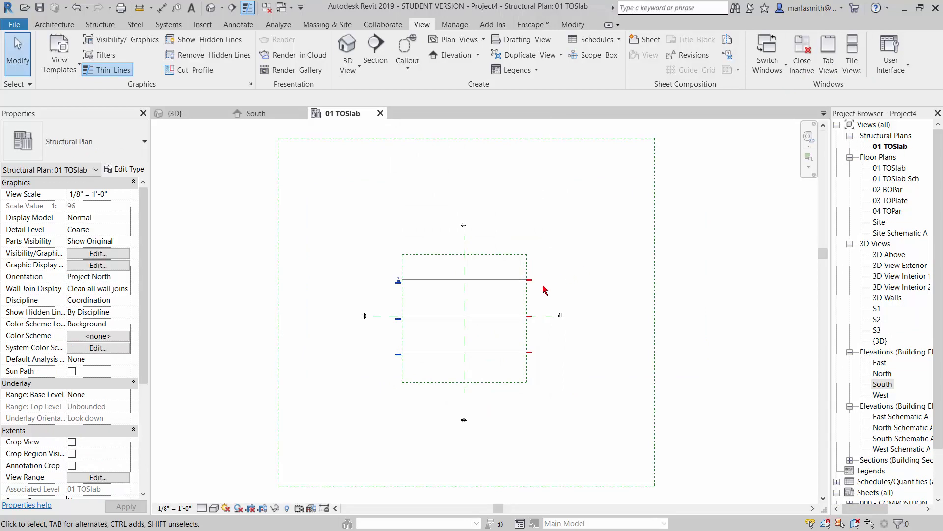
Step: Delete Section 1, Section 2 and Section 3 from the 01 TOSlab structural plan, accepting the removal of their views
scroll(486, 274, up, 2)
click(497, 256)
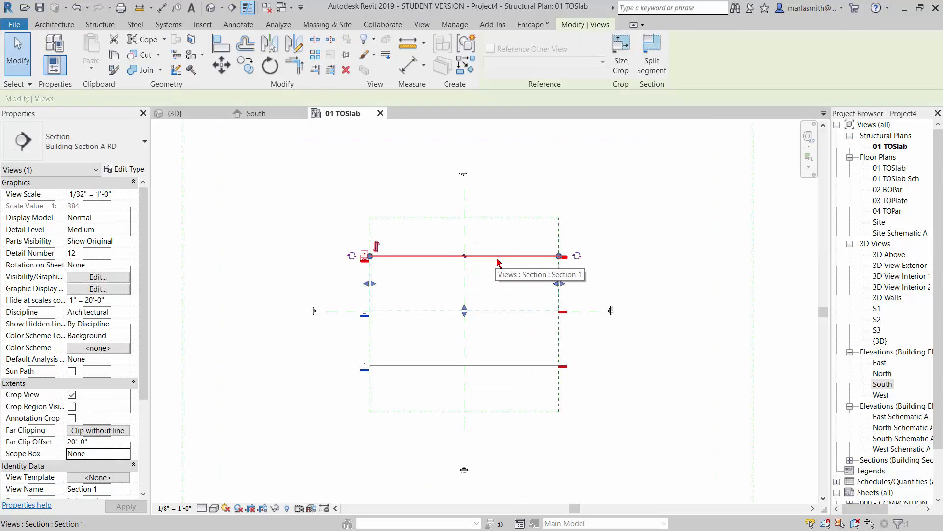
key(Delete)
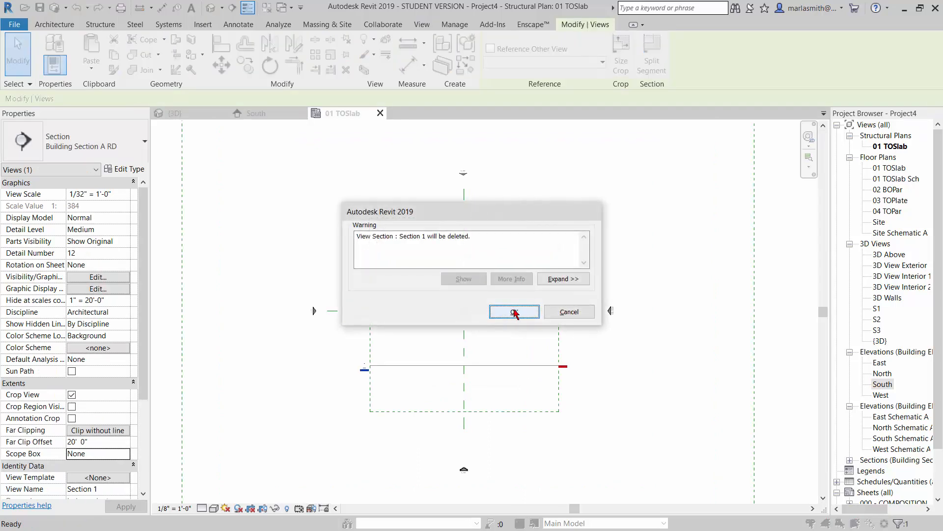
click(515, 311)
click(519, 310)
key(Delete)
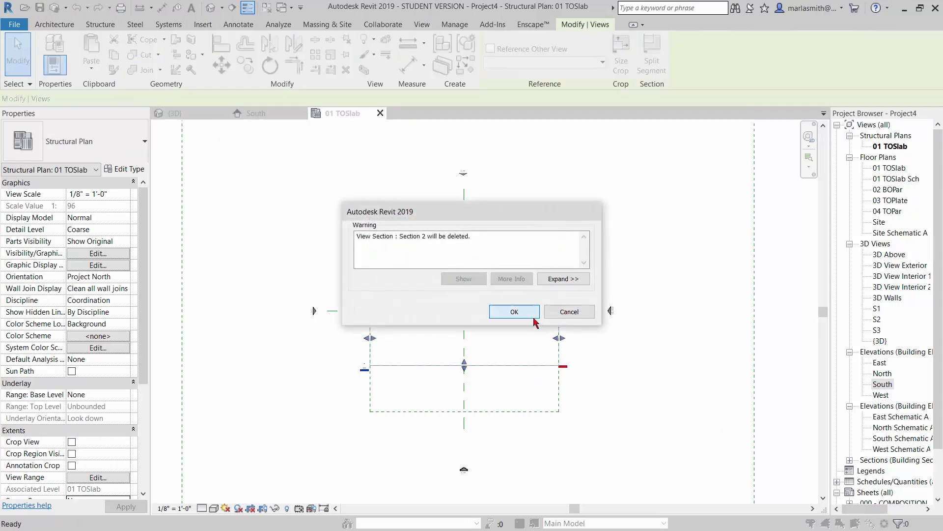
click(514, 309)
click(530, 366)
key(Delete)
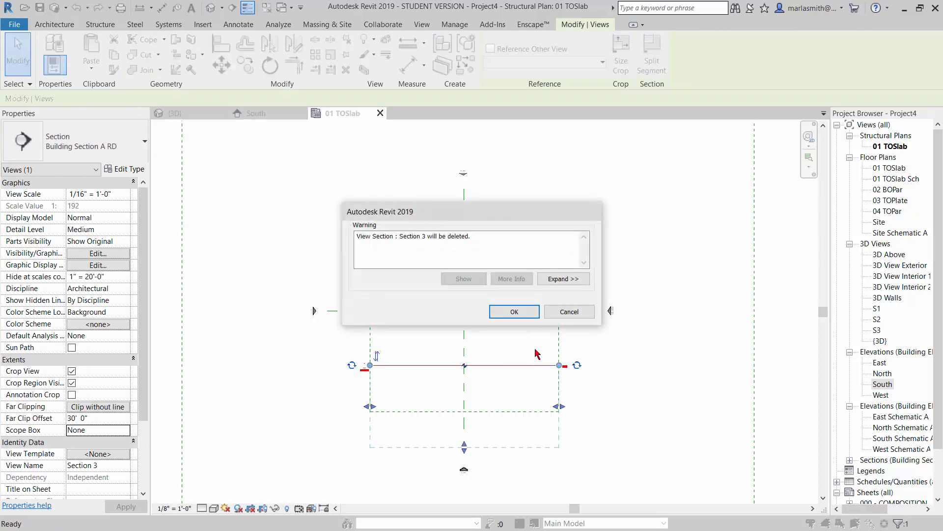
click(514, 311)
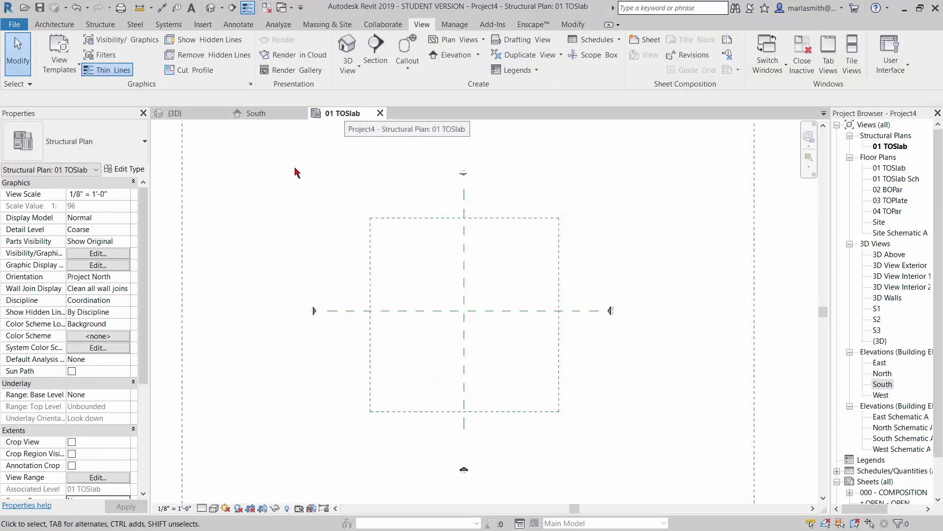
Step: Set the structural plan's view range offsets to 2' 0" top, 1' 0" cut plane, -4' 0" bottom and -6' 0" view depth
click(98, 478)
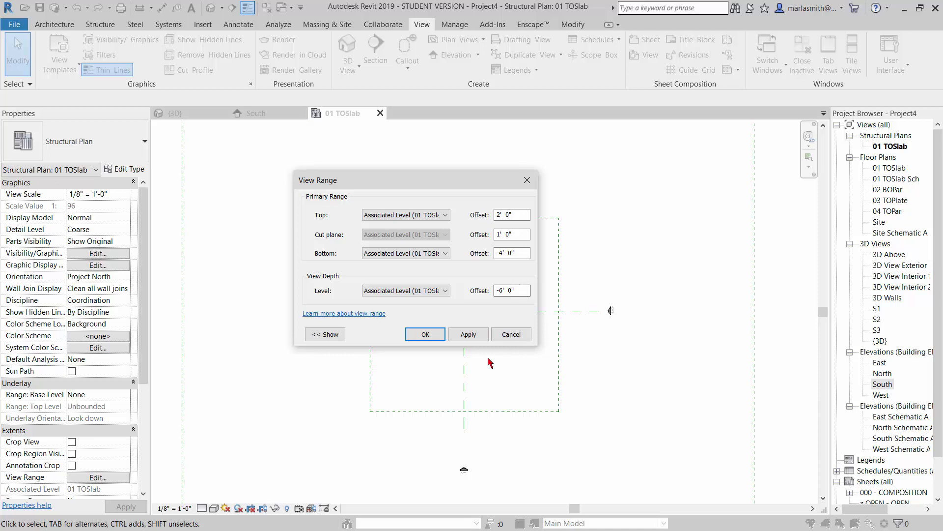
click(425, 335)
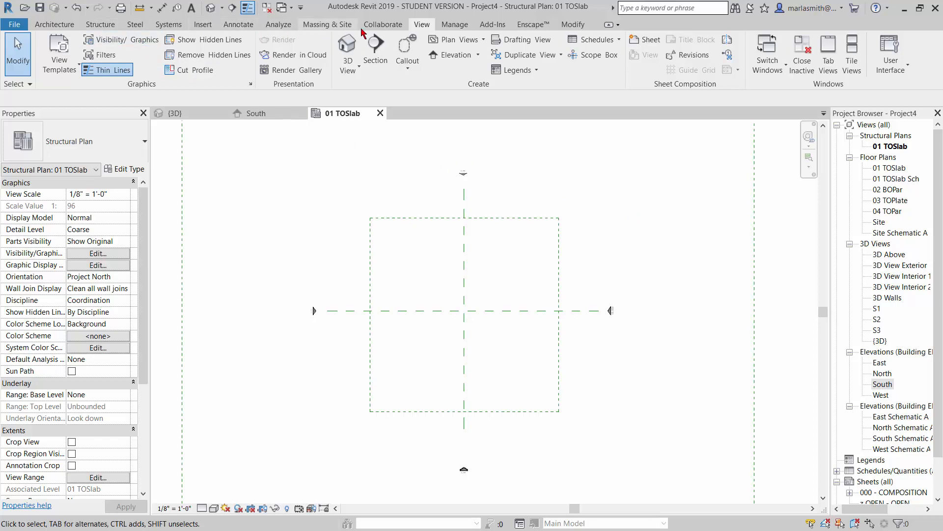
Step: Import the image 01 Plan.jpg from the PRECEDENT folder and place it centered on the intersection of the reference planes
click(203, 25)
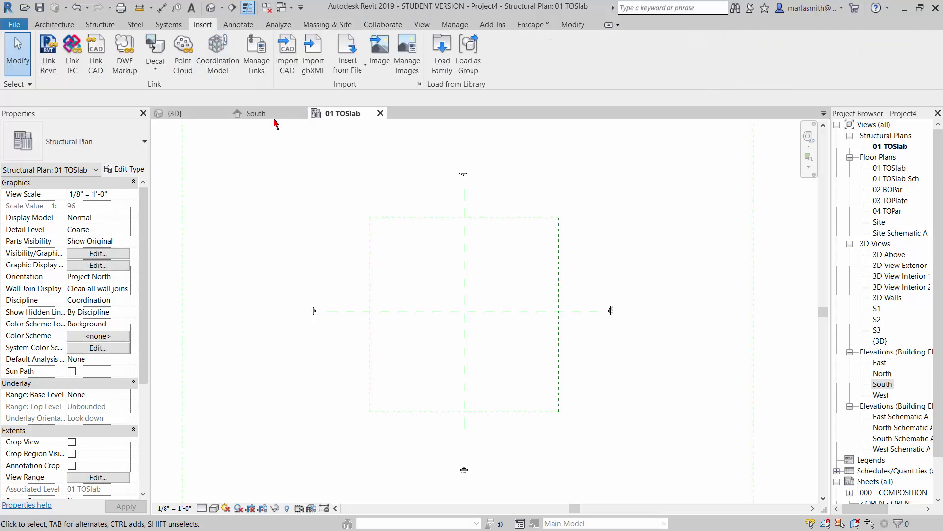
click(379, 54)
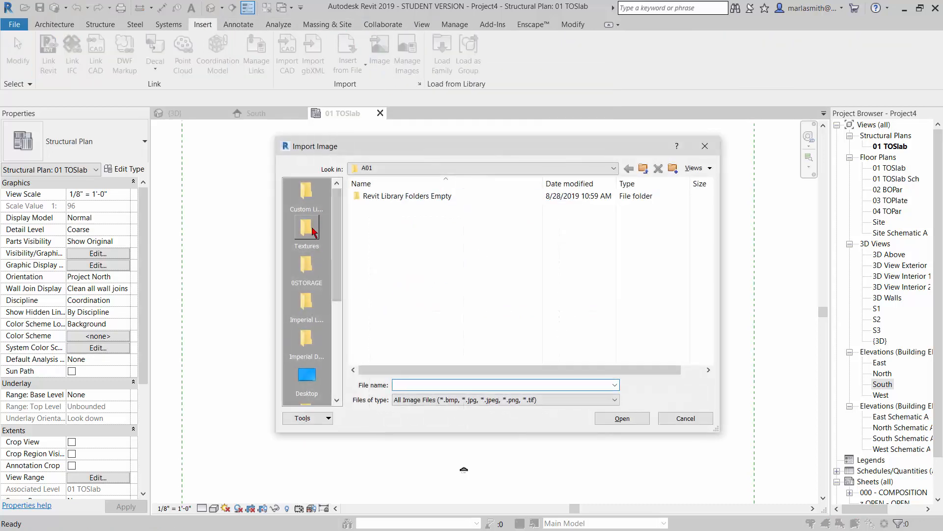
click(307, 267)
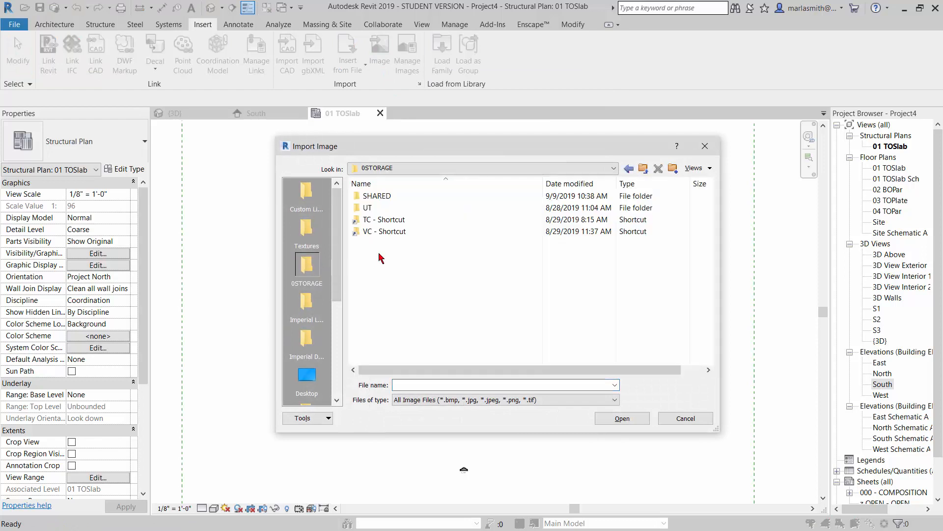
double_click(383, 221)
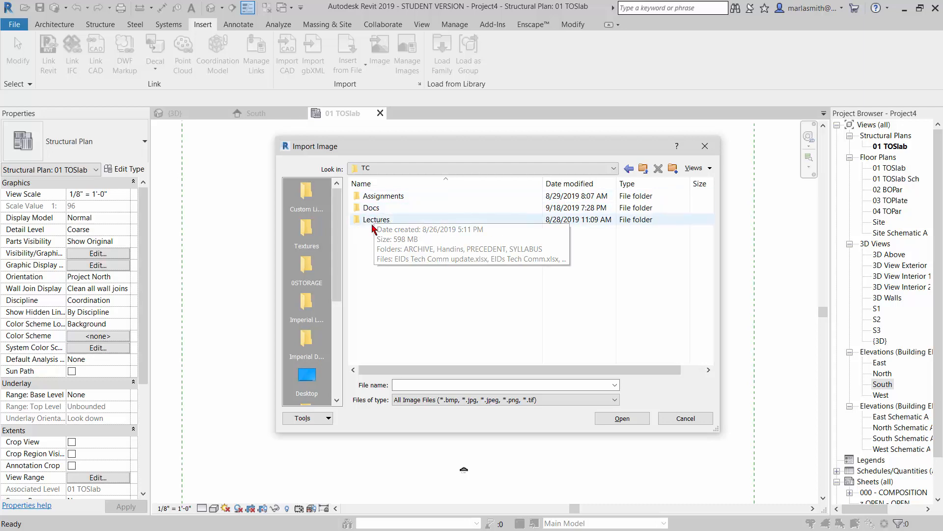
double_click(376, 220)
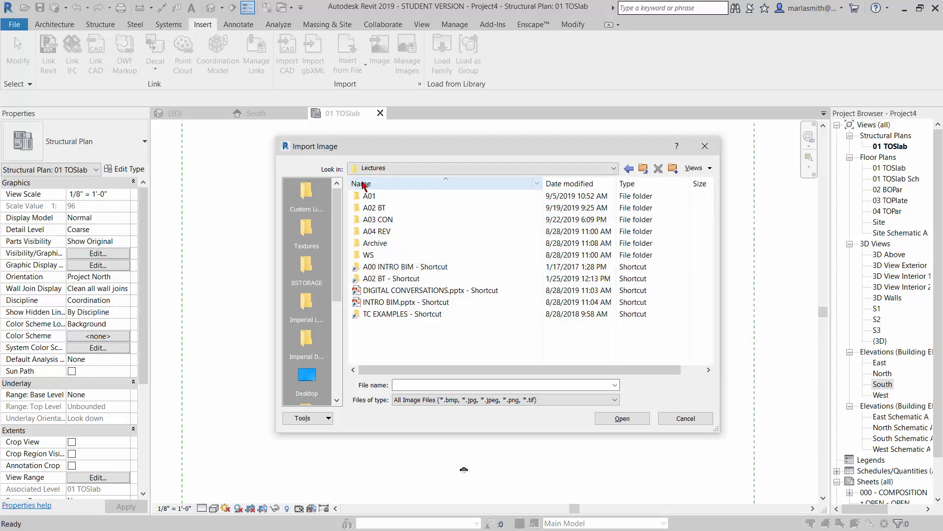
click(643, 168)
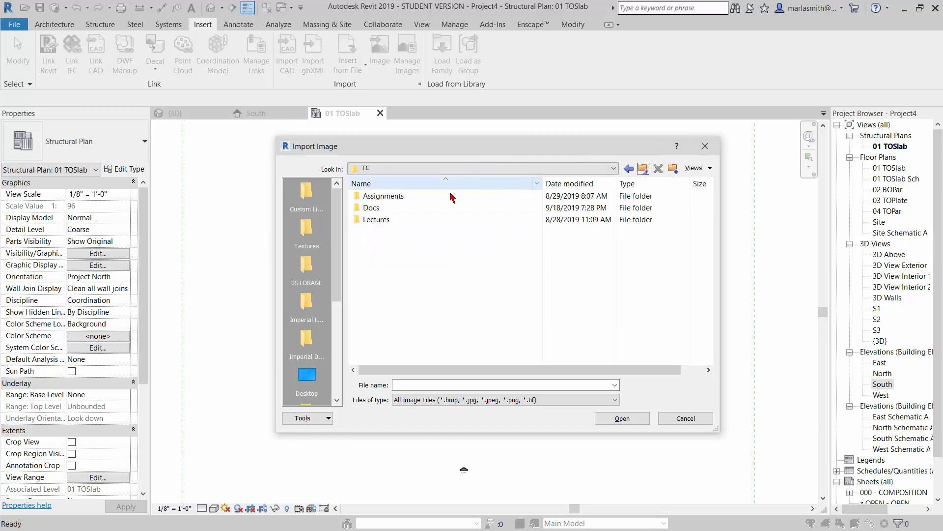
double_click(370, 208)
double_click(382, 220)
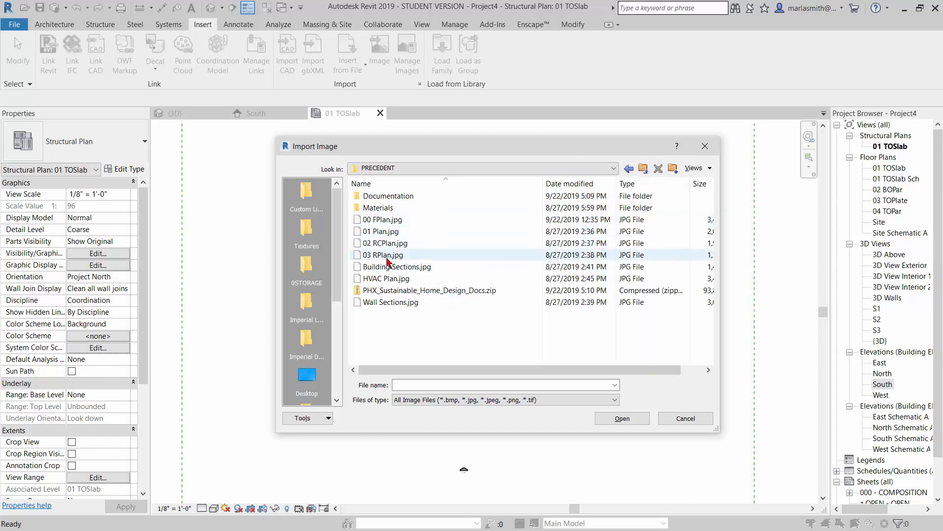
click(388, 231)
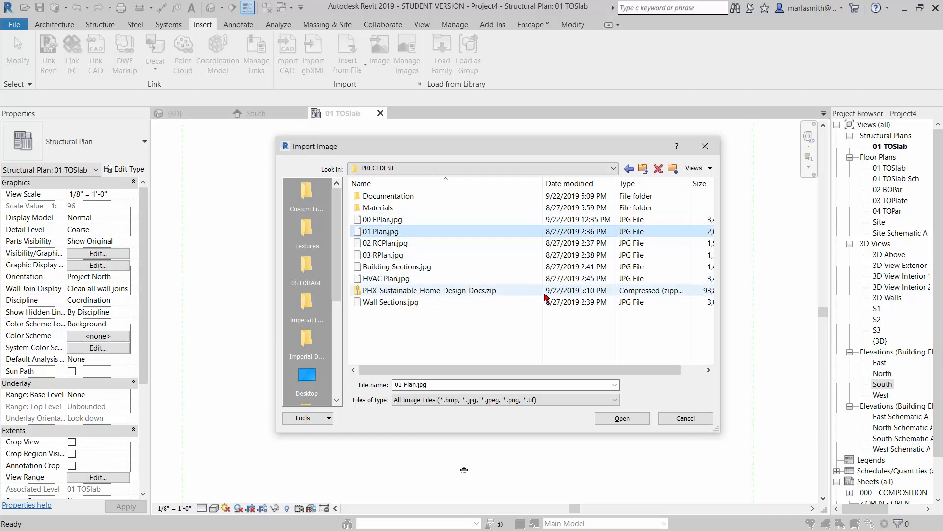
click(623, 419)
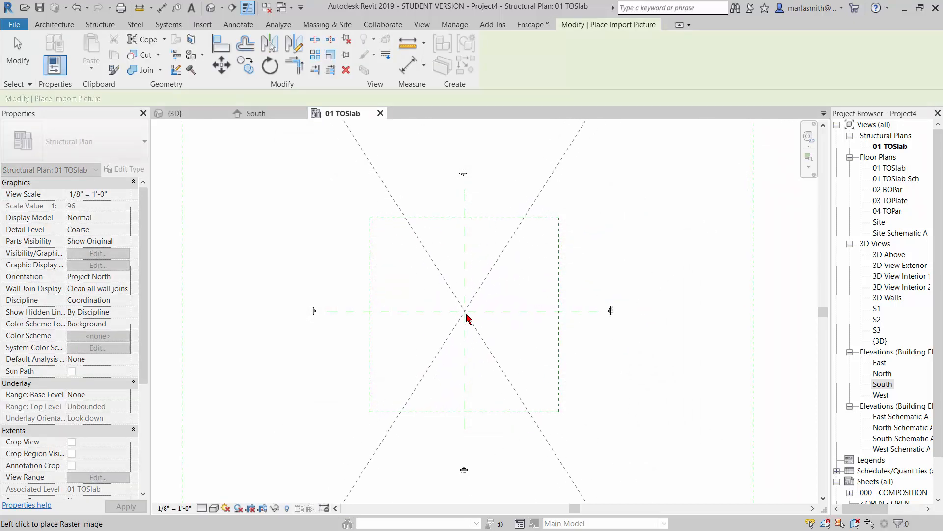
click(466, 315)
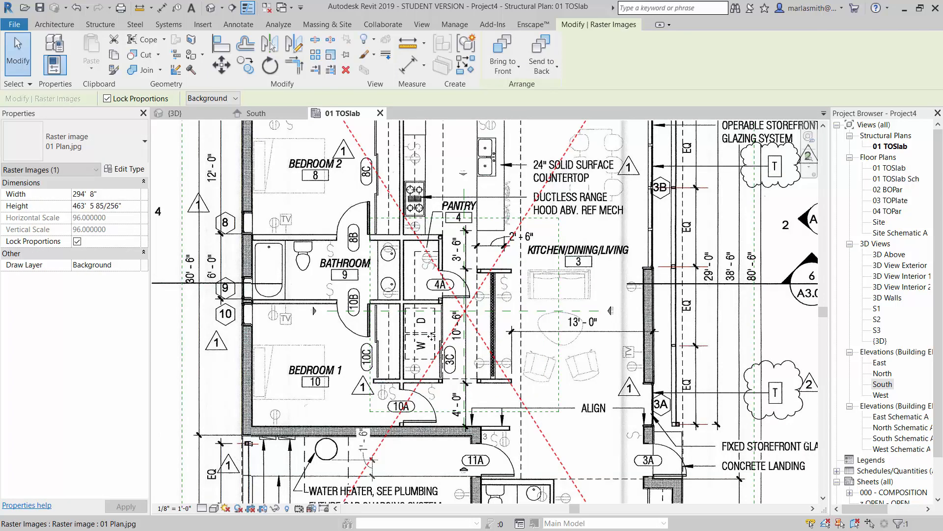
Step: Start graphically scaling the plan image, with the origin at the lower-left outer corner of the garage
scroll(428, 331, down, 5)
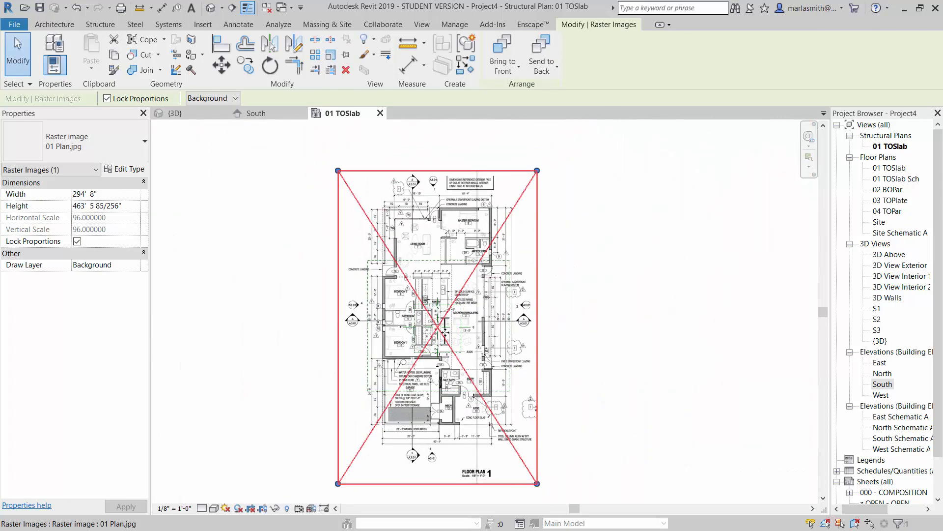
scroll(438, 189, up, 2)
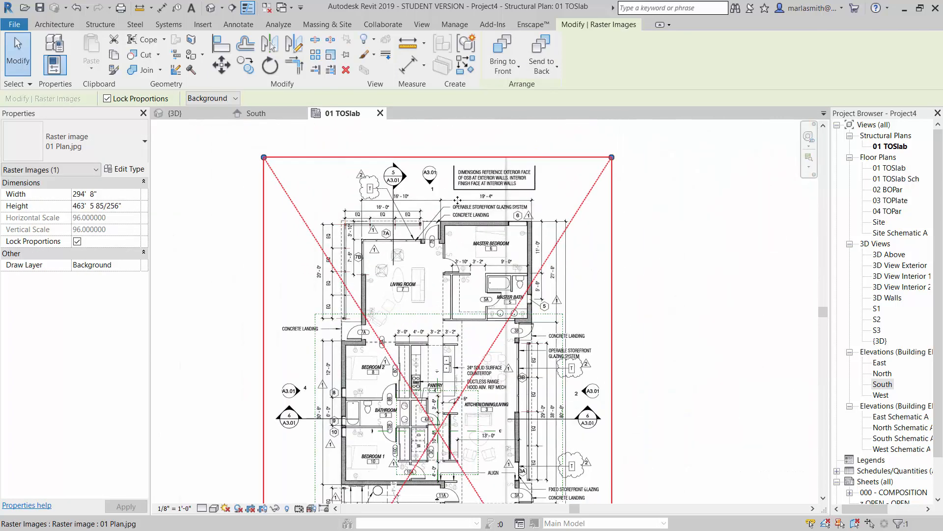
scroll(447, 193, down, 2)
scroll(462, 441, up, 6)
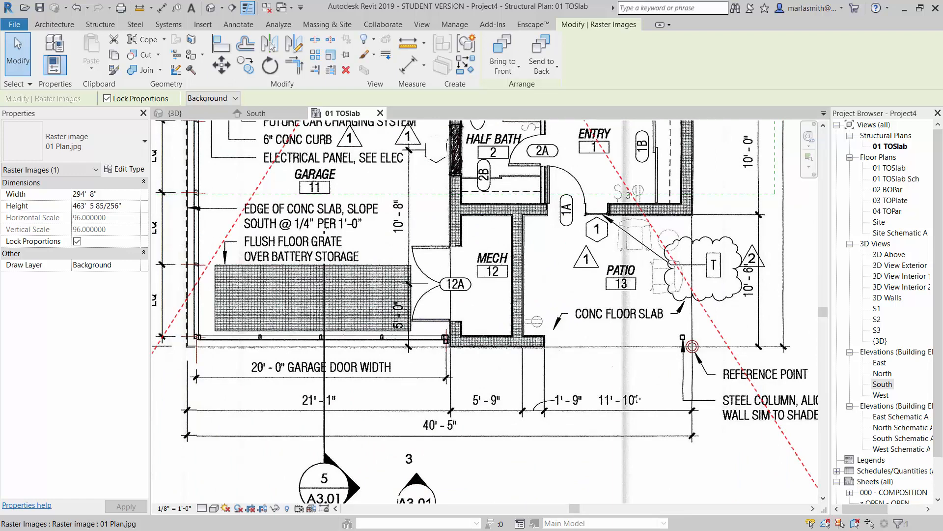
scroll(502, 378, down, 3)
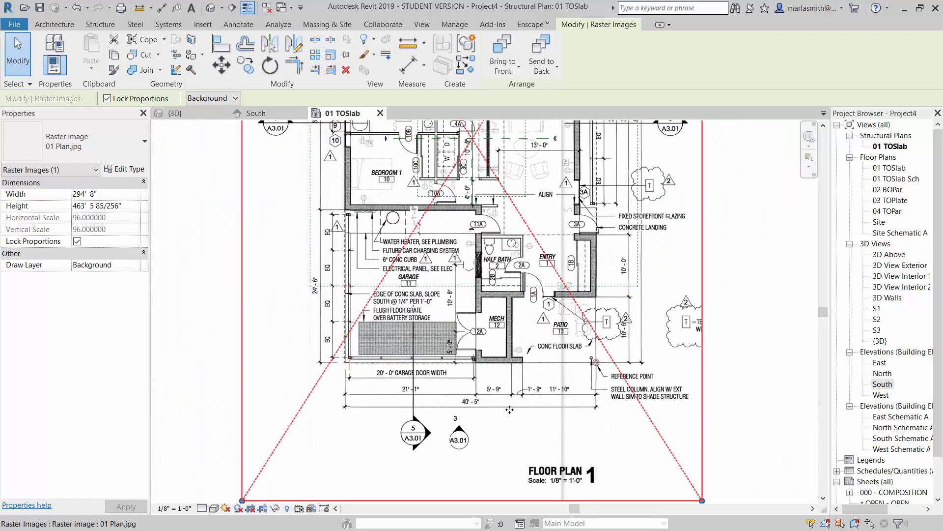
click(331, 55)
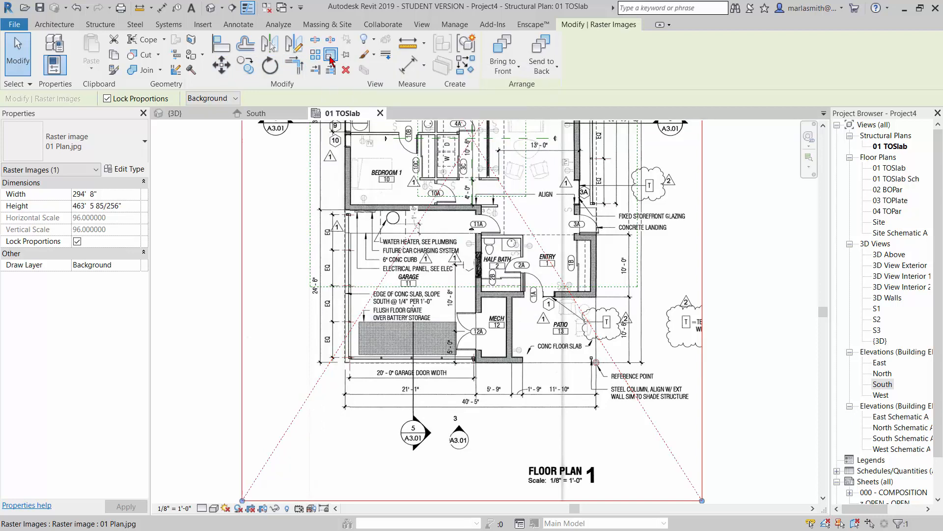
scroll(345, 367, up, 6)
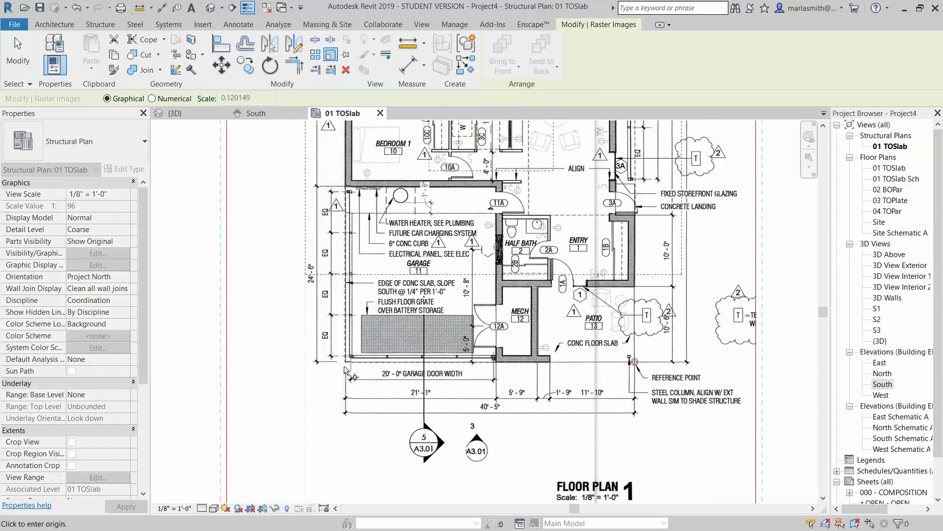
scroll(349, 350, up, 6)
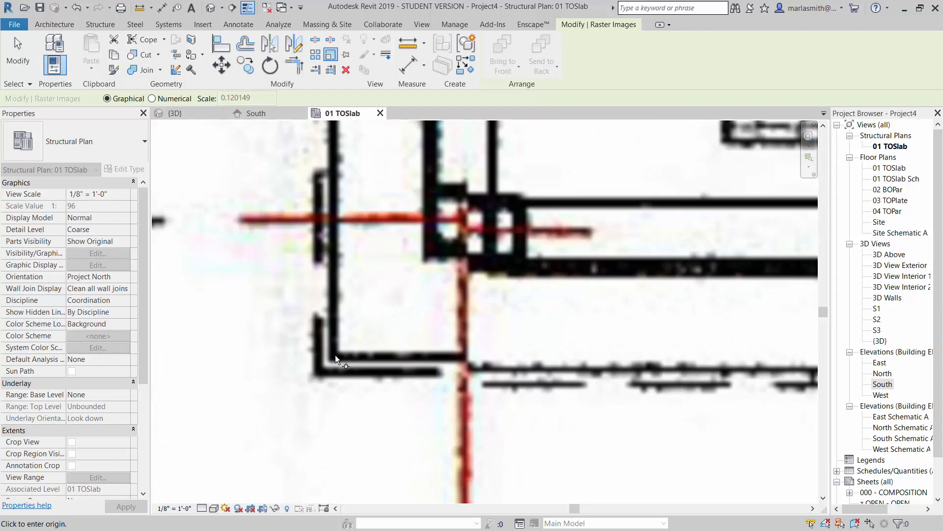
click(335, 355)
Step: Set the scale's drag point at the reference point symbol by the patio and scale the overall plan width to 40' 5"
scroll(315, 319, down, 4)
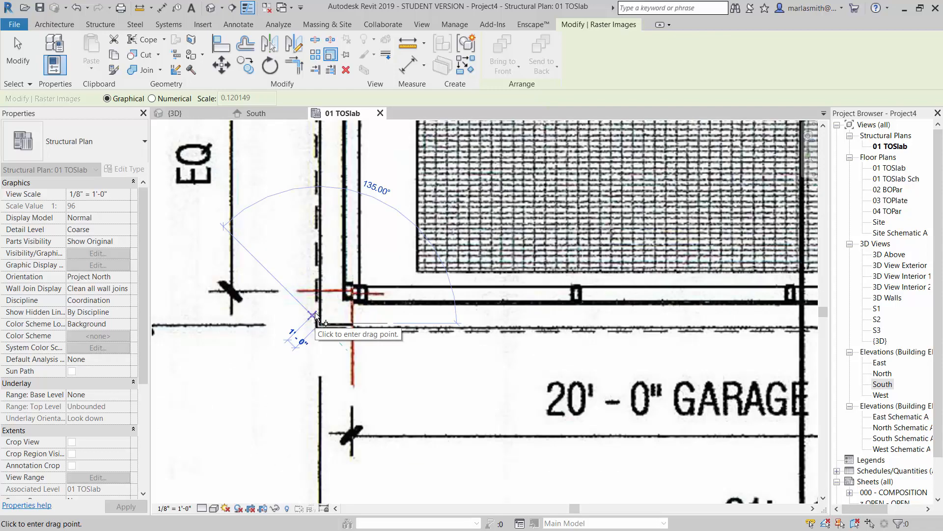
scroll(315, 317, down, 6)
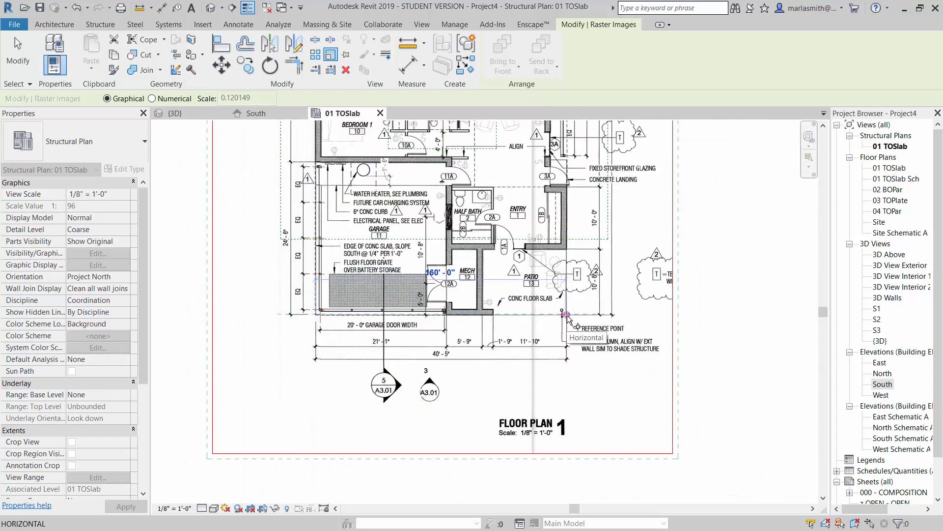
scroll(567, 317, up, 7)
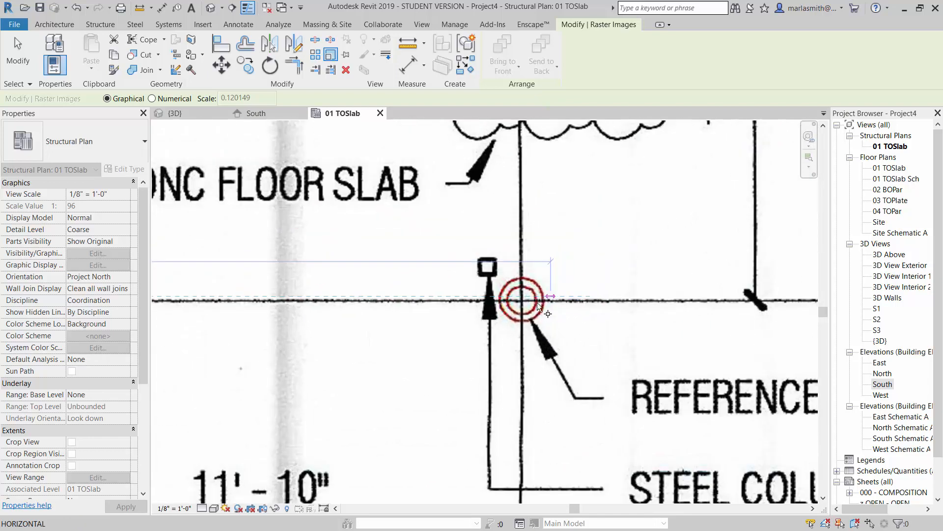
scroll(537, 303, up, 5)
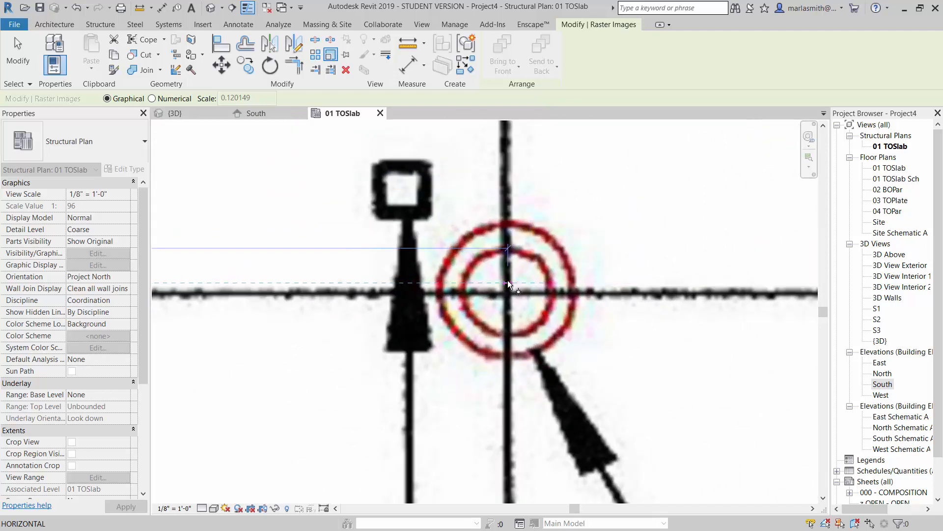
click(508, 282)
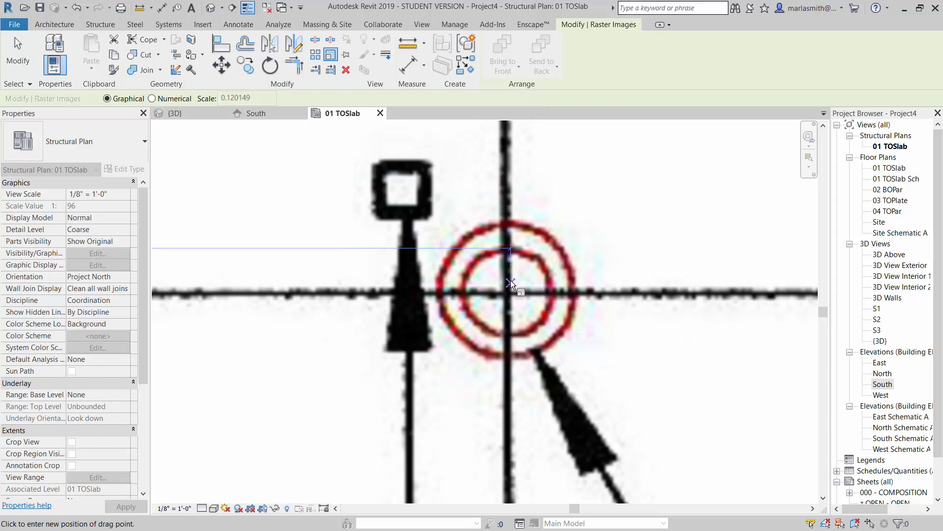
scroll(511, 282, down, 2)
scroll(511, 281, down, 6)
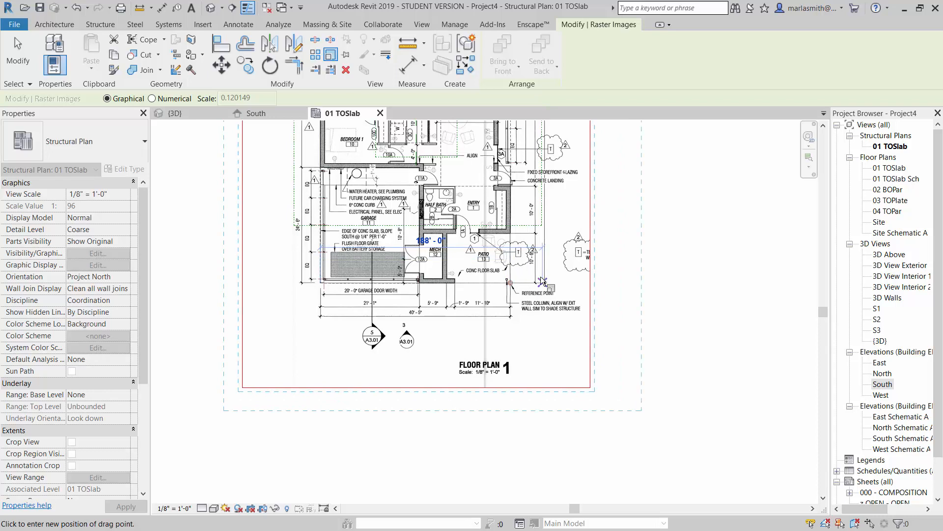
text(40 5)
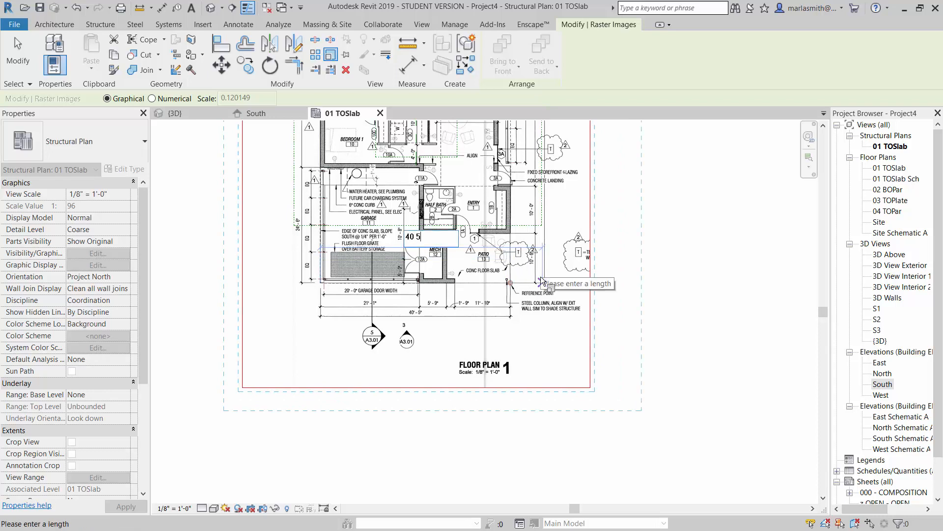
key(Return)
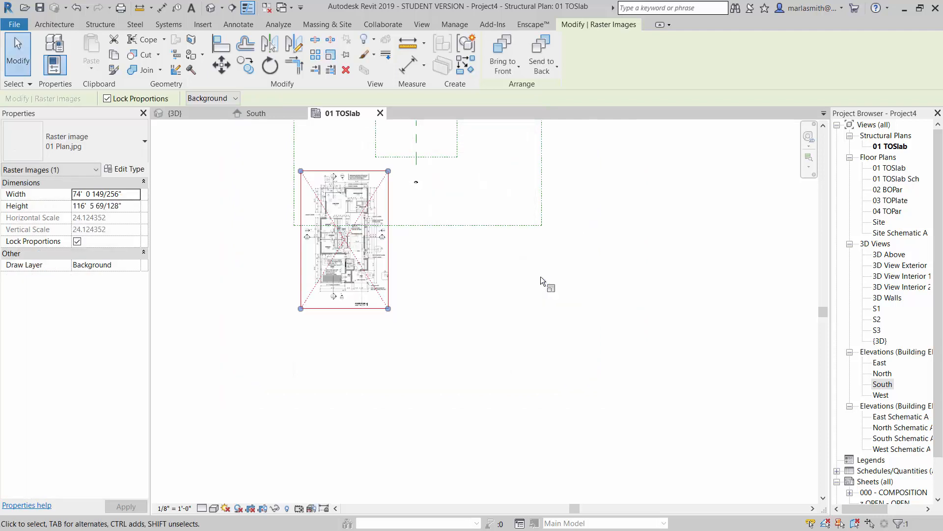
Step: Move the scaled plan image onto the intersection of the reference planes and deselect it
scroll(401, 364, down, 3)
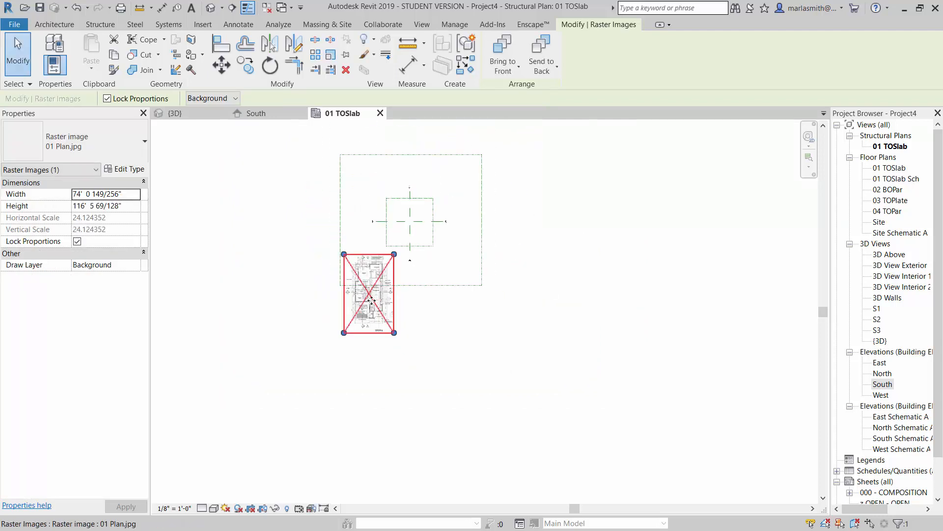
drag(372, 303, 411, 224)
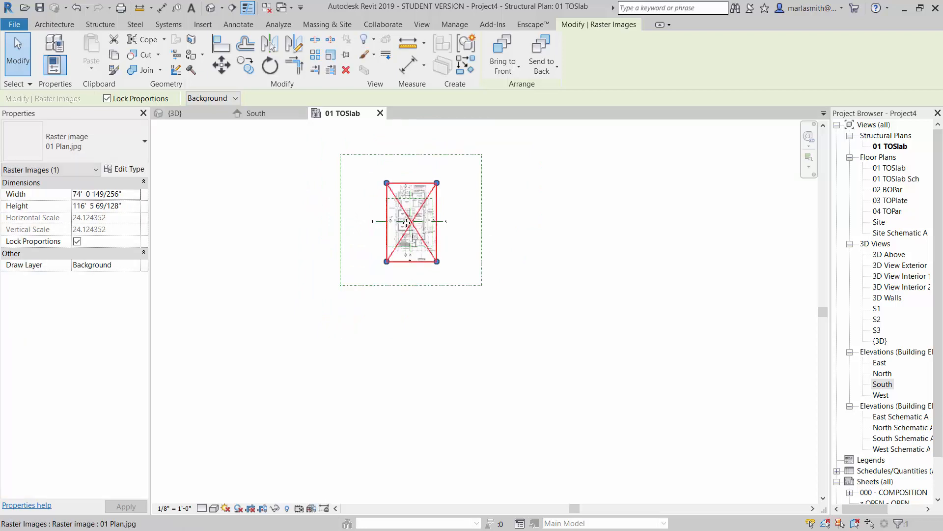
scroll(411, 219, up, 4)
click(556, 166)
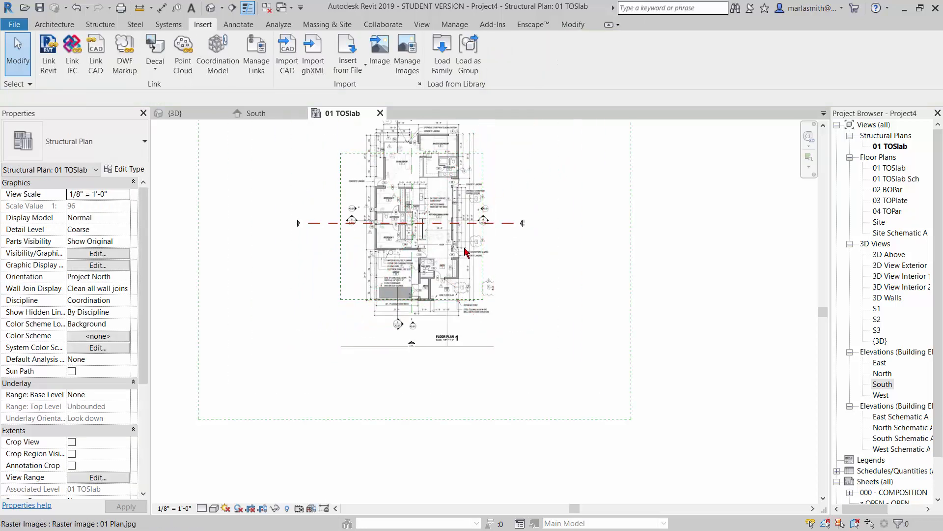
scroll(499, 326, down, 1)
scroll(427, 210, up, 3)
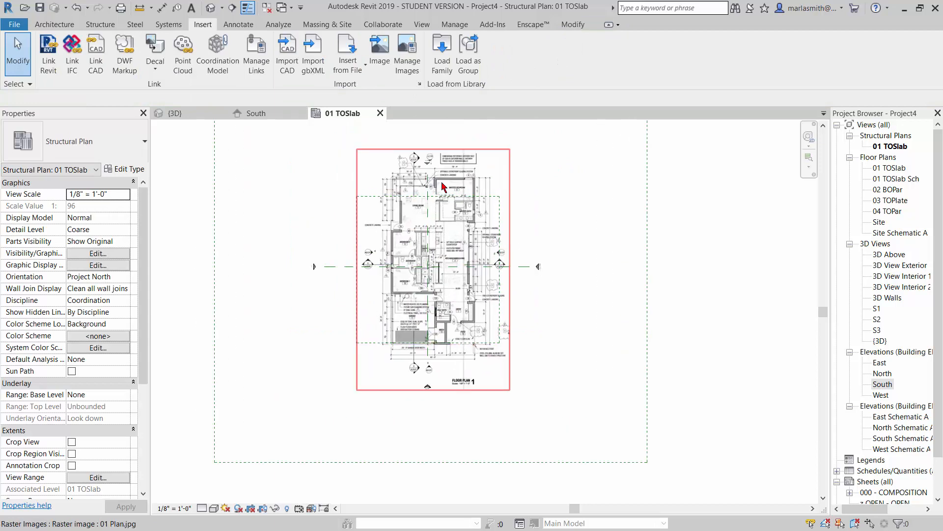